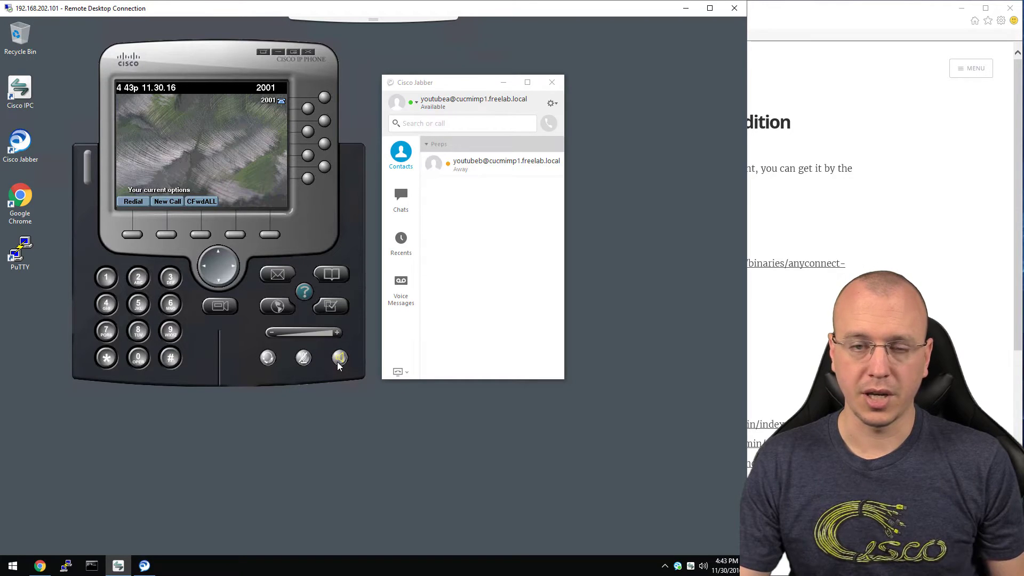
click(340, 358)
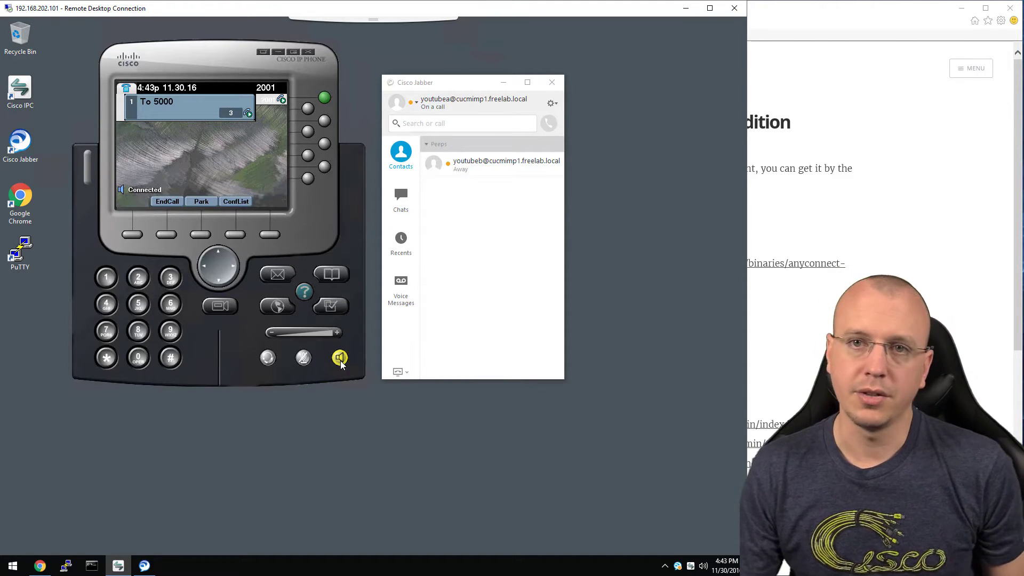
click(340, 358)
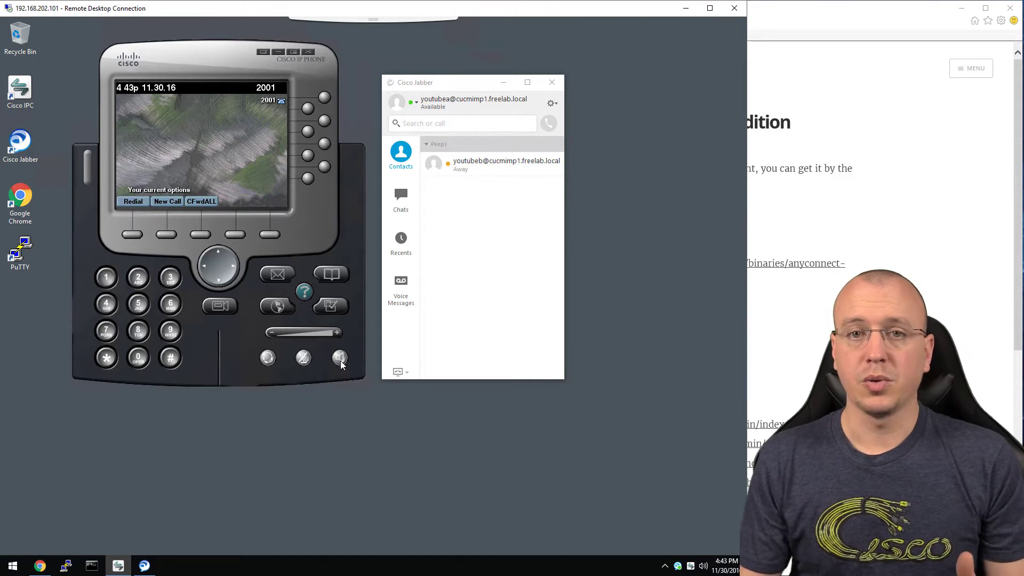
click(457, 125)
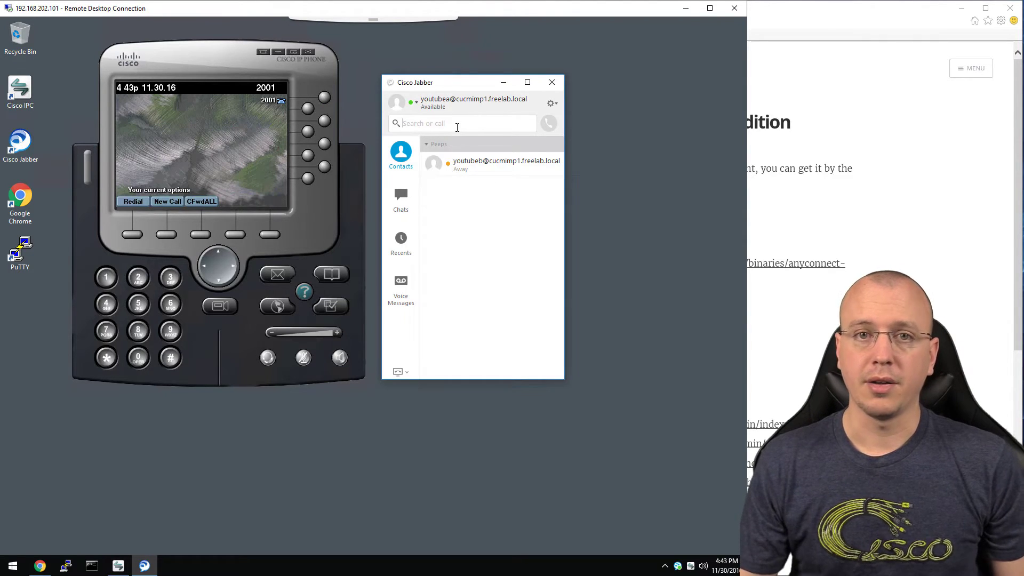
text(2002)
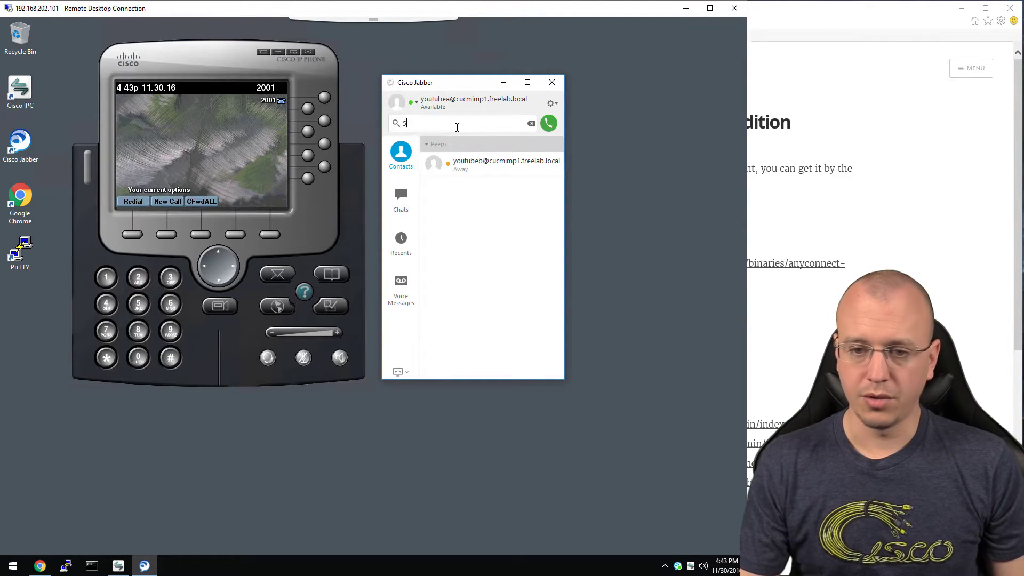
key(Return)
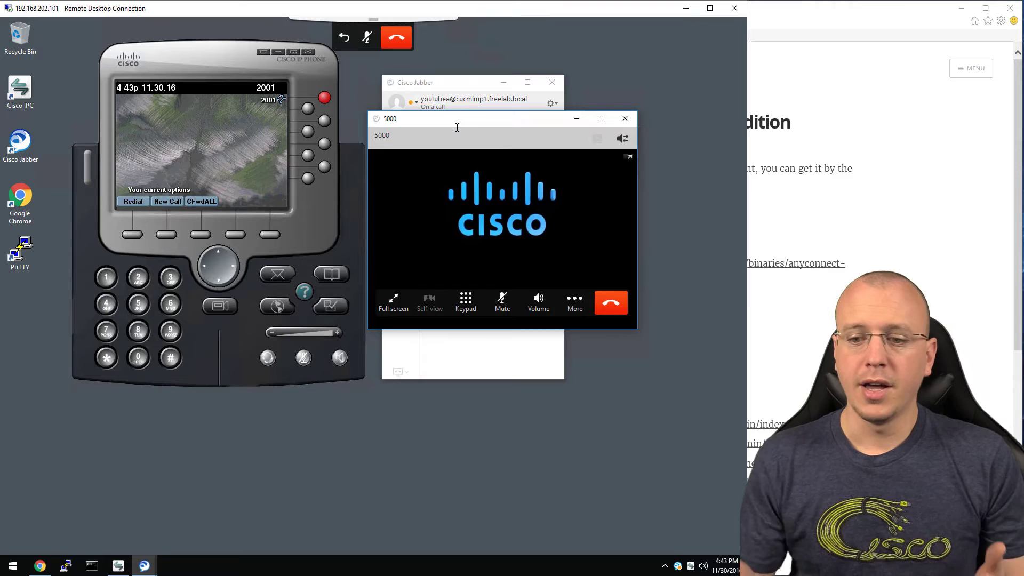
click(612, 304)
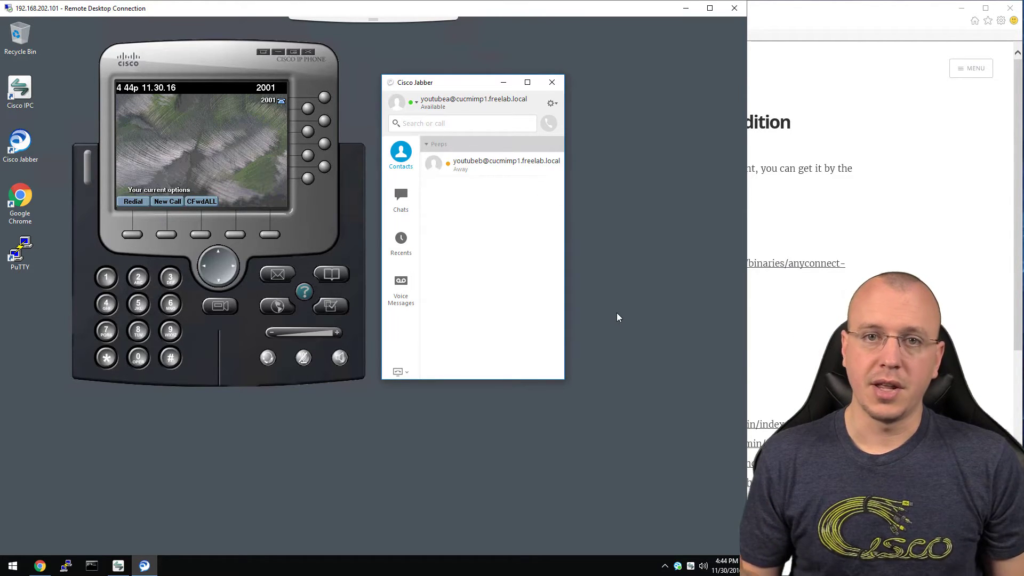
Step: Switch to Internet Explorer and scroll the FreeLab BETA page down to the appliance URLs and lab servers
key(alt+Tab)
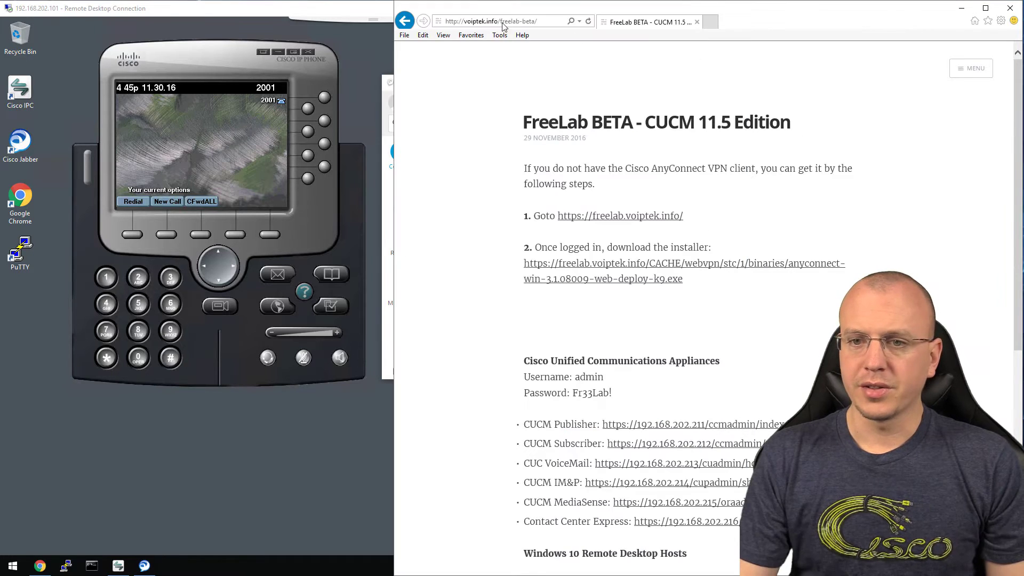
scroll(623, 140, down, 1)
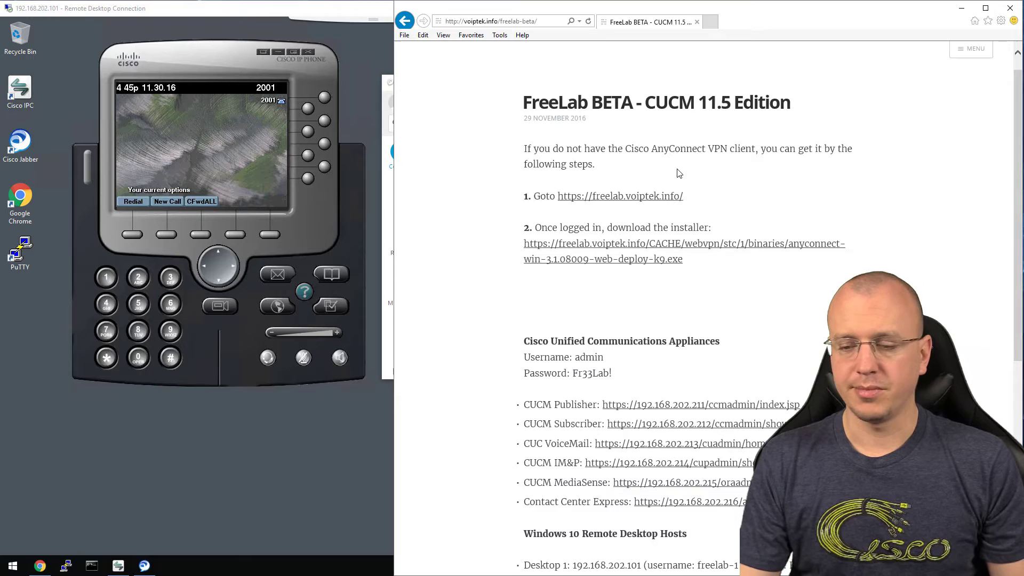
scroll(679, 173, down, 2)
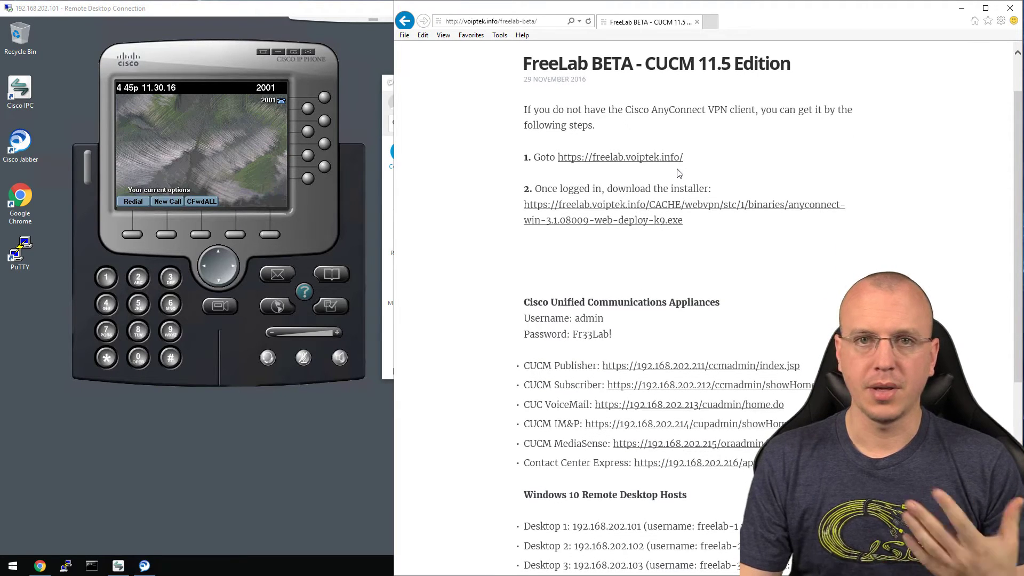
scroll(679, 173, down, 1)
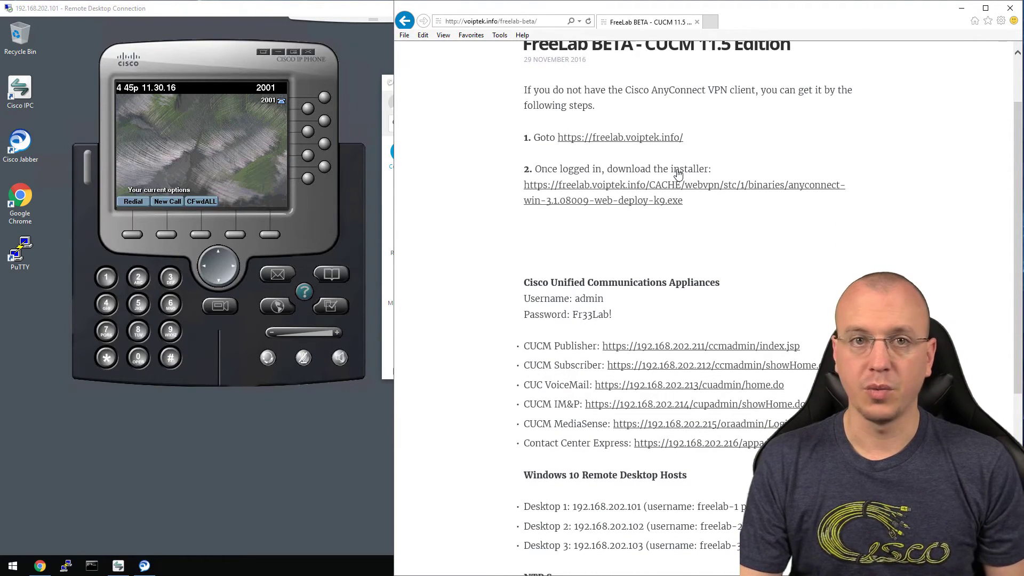
scroll(679, 173, down, 3)
scroll(679, 174, down, 1)
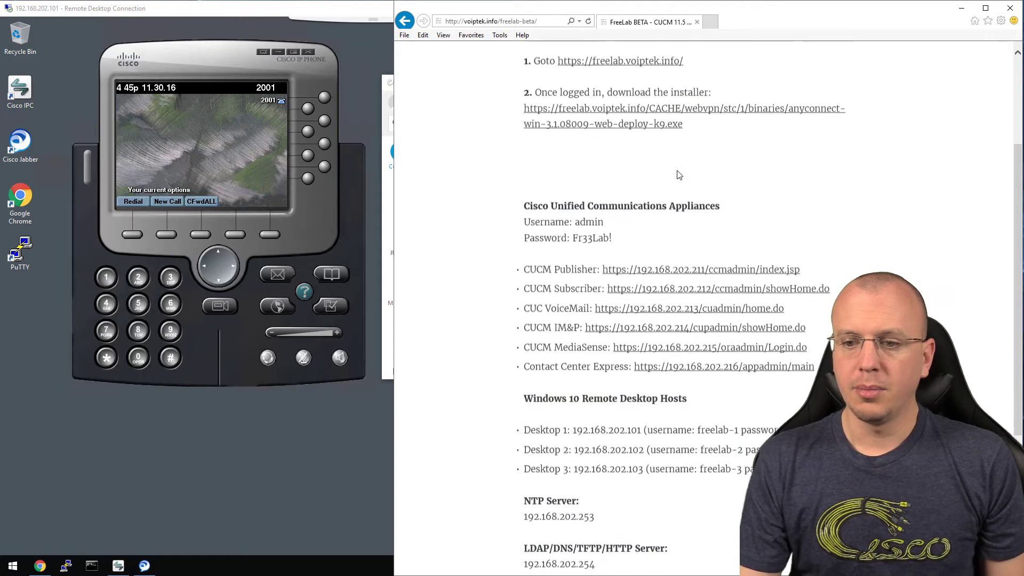
scroll(638, 130, down, 1)
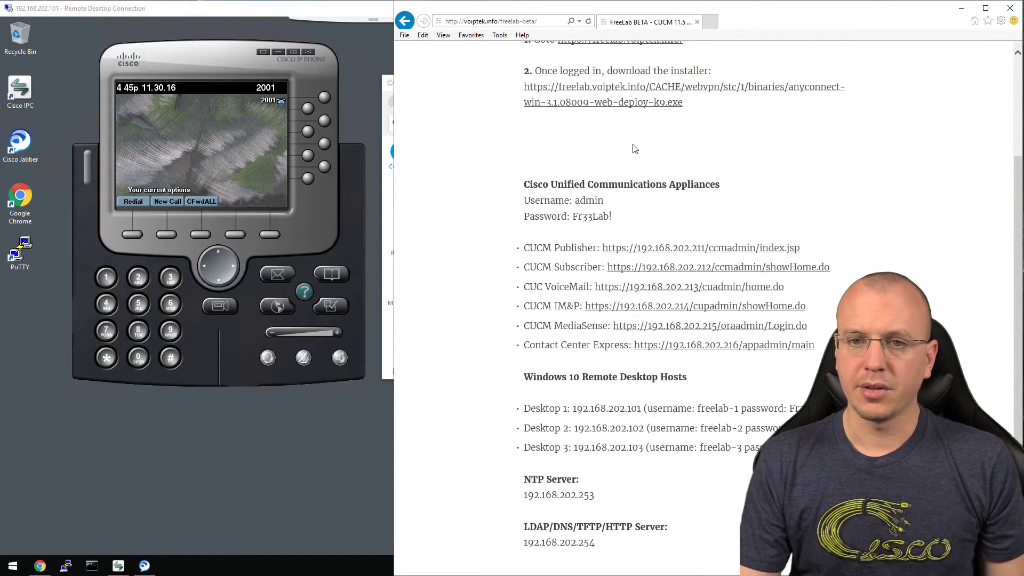
scroll(617, 191, down, 3)
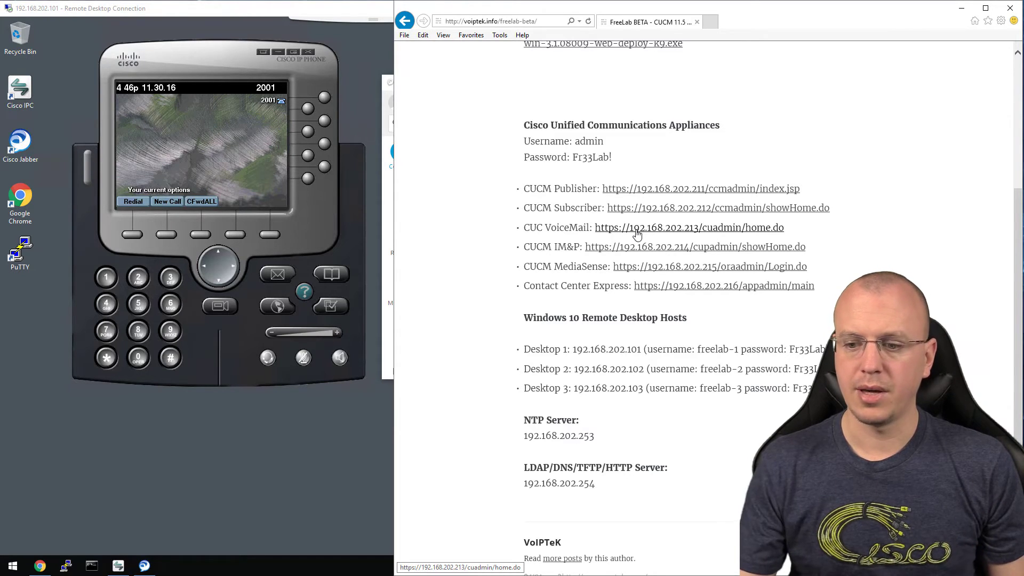
Step: Open the CUC VoiceMail sign-in past the certificate warning, then view Chrome's CUCM SUB1 admin login
click(664, 233)
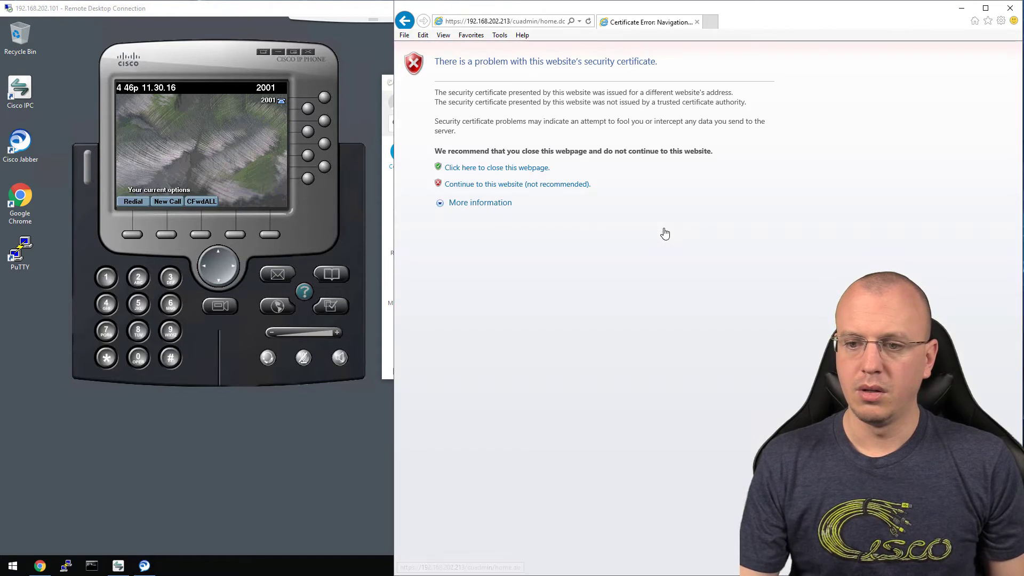
click(511, 186)
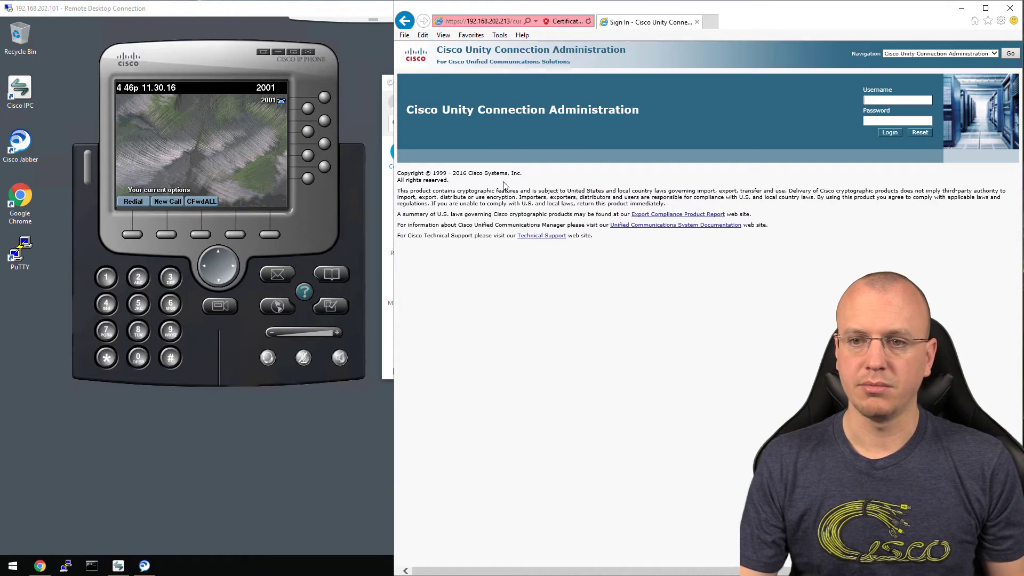
click(345, 407)
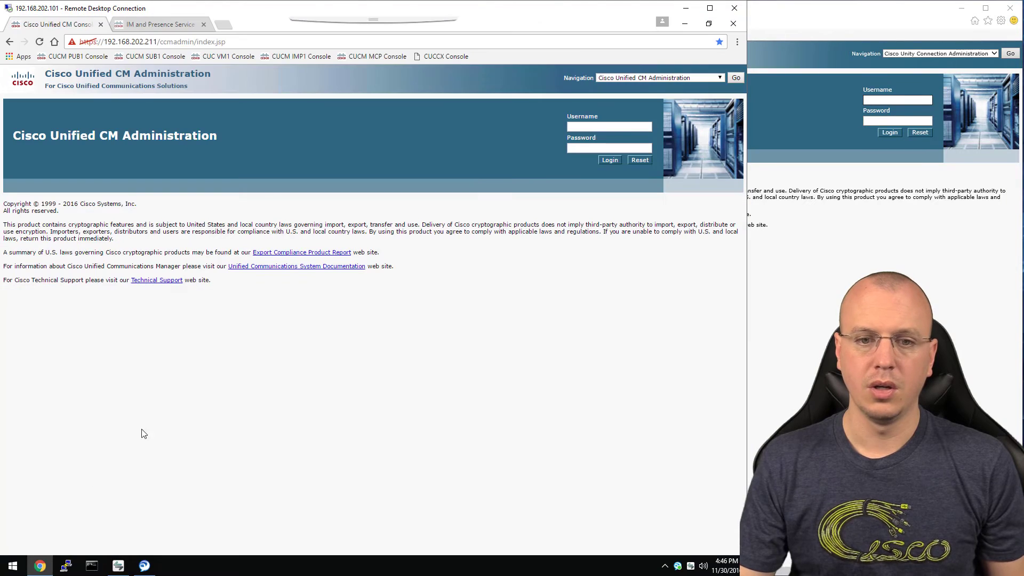
click(41, 567)
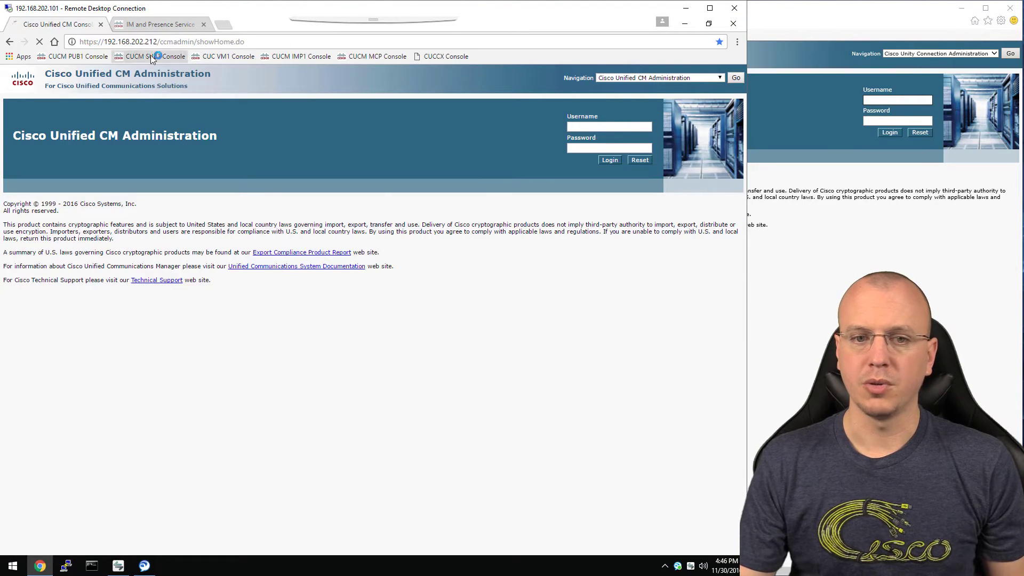
click(181, 59)
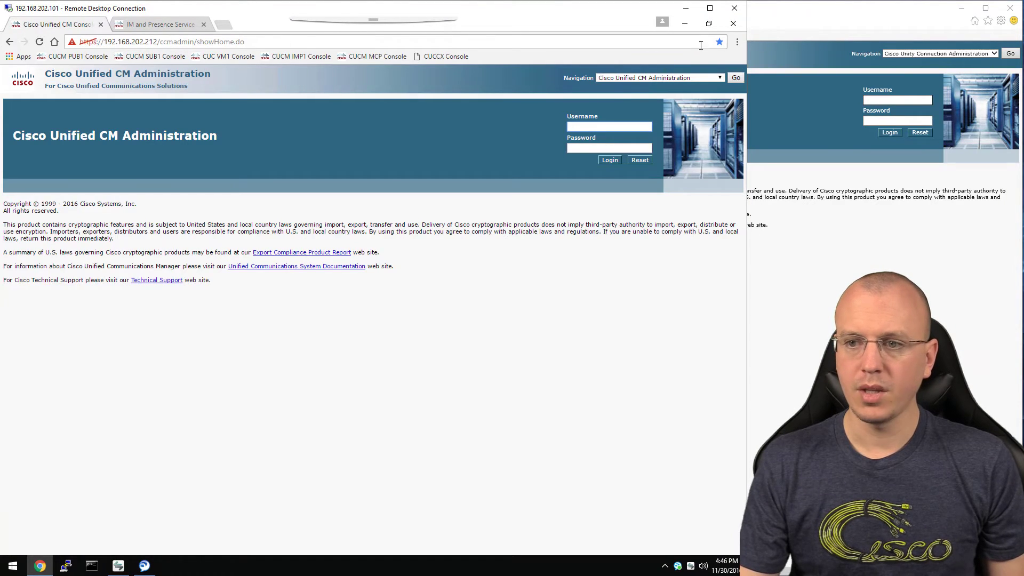
Step: Hide Chrome and bring the Unity Connection sign-in window at 192.168.202.213 back to the front
click(685, 24)
click(836, 290)
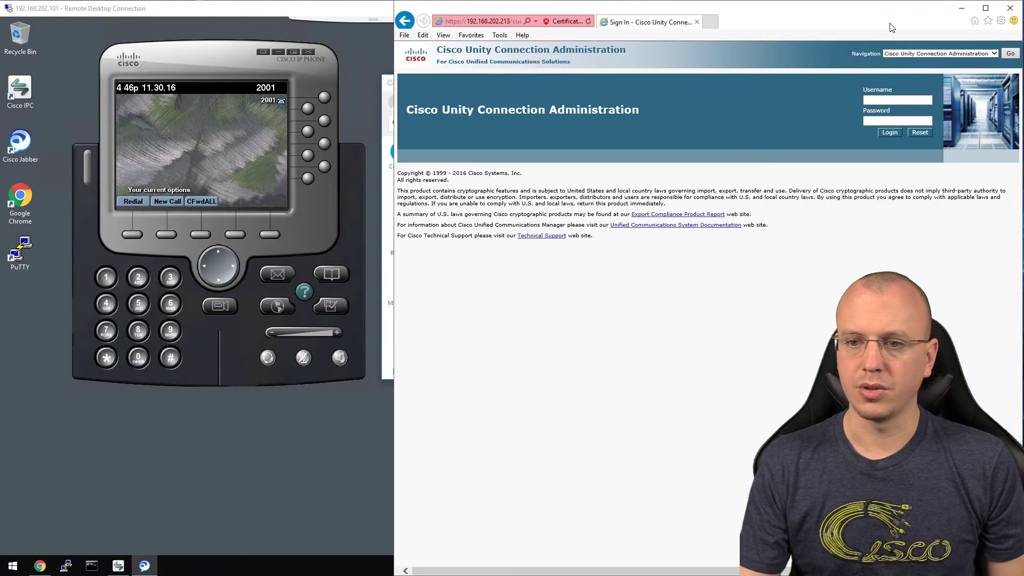
click(962, 8)
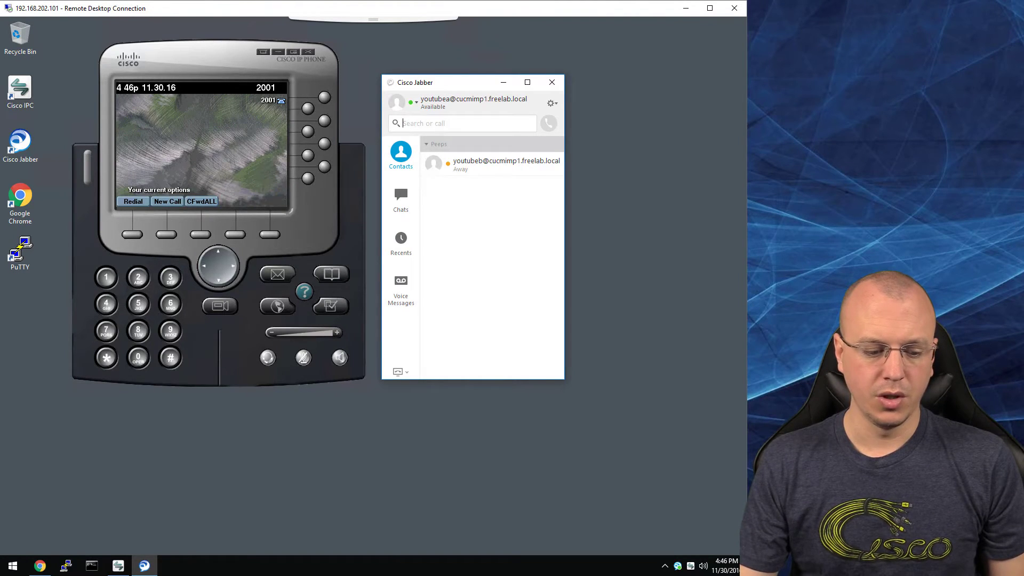
key(alt+Tab)
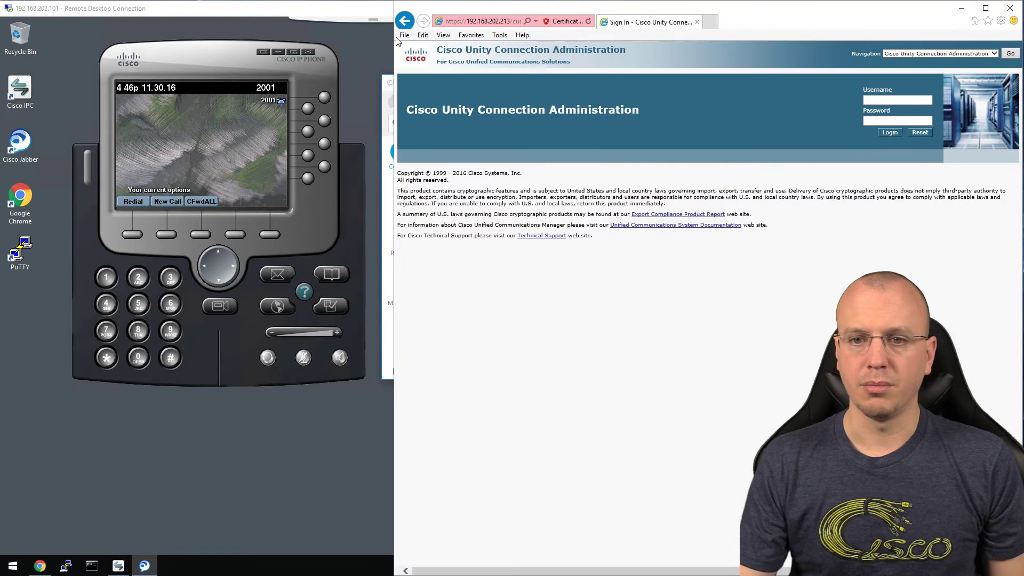
Step: Go back twice to the FreeLab BETA lab info page and scroll down it
click(405, 24)
click(409, 21)
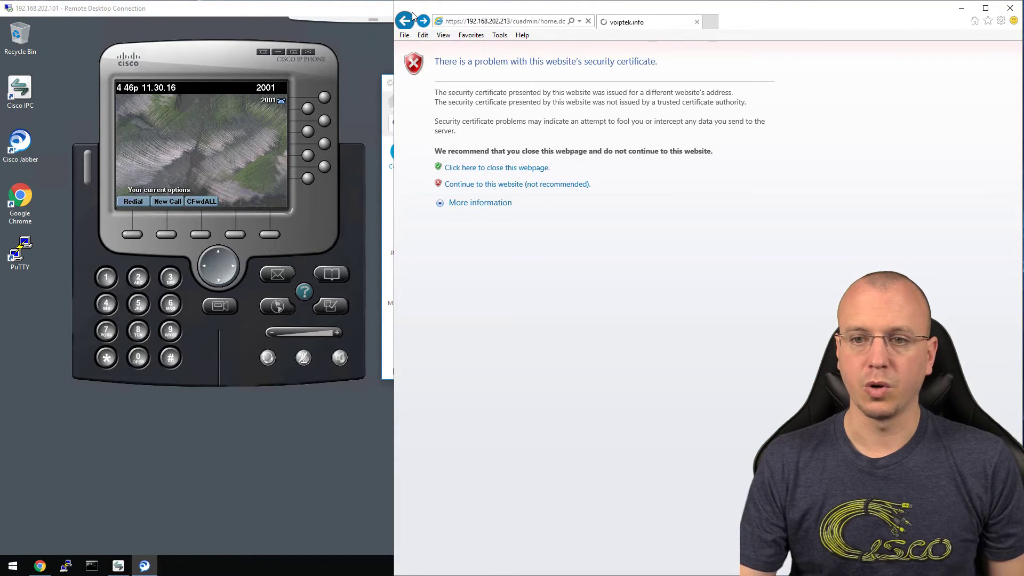
scroll(658, 250, down, 5)
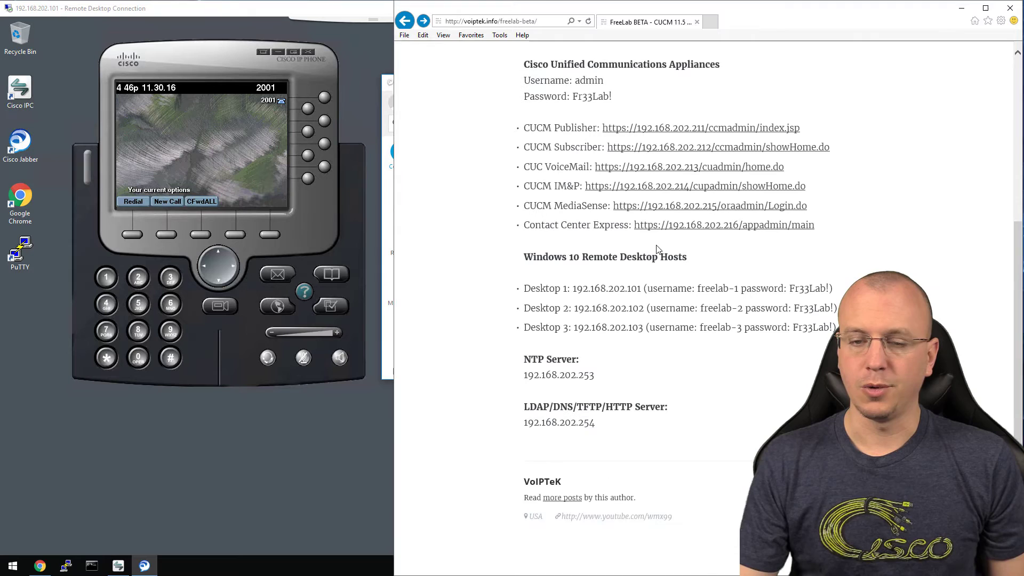
scroll(640, 278, down, 2)
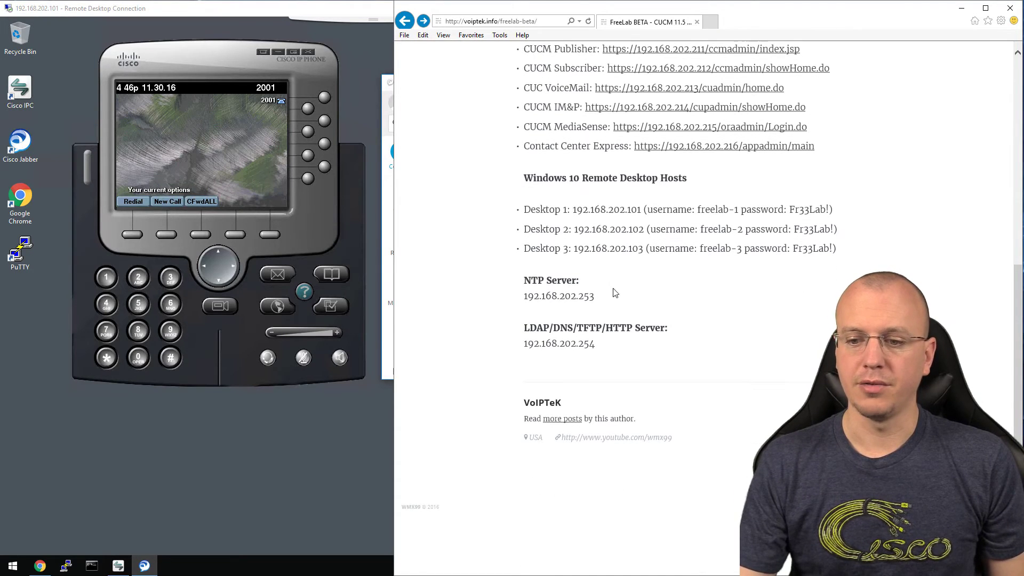
Step: Highlight then deselect the LDAP/DNS/TFTP/HTTP server address line, and scroll back up
drag(597, 348, 524, 324)
click(635, 276)
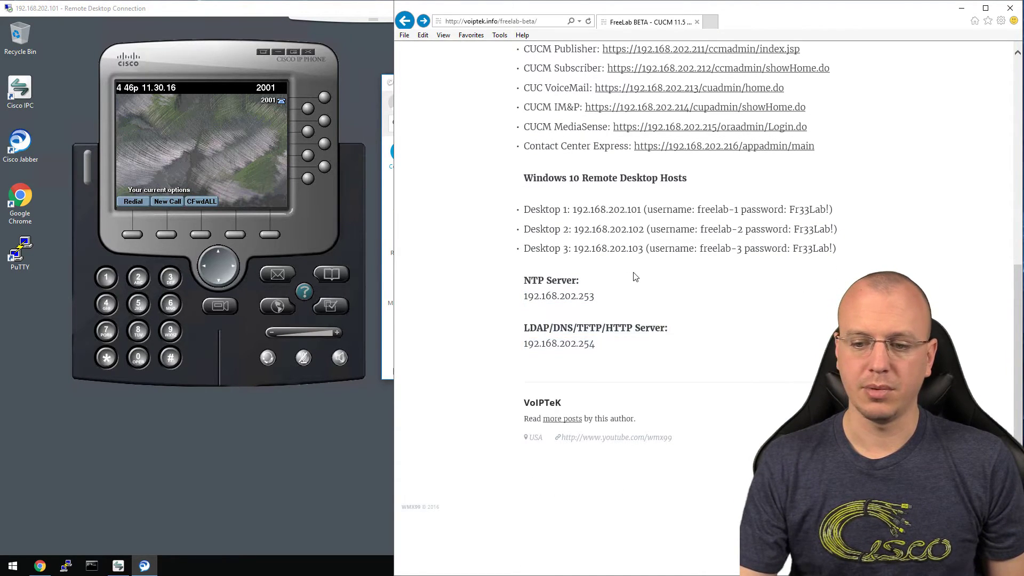
scroll(635, 276, up, 6)
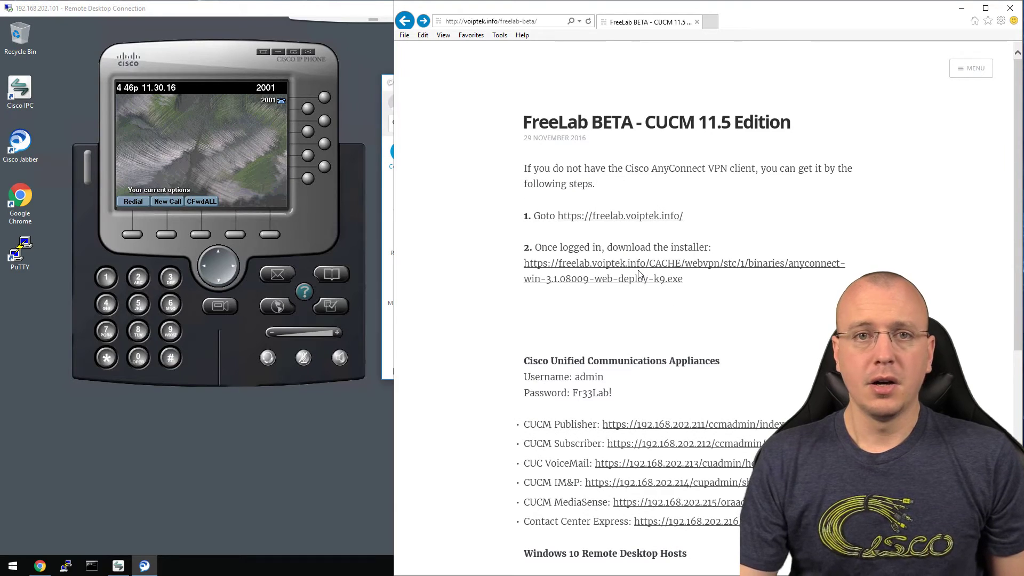